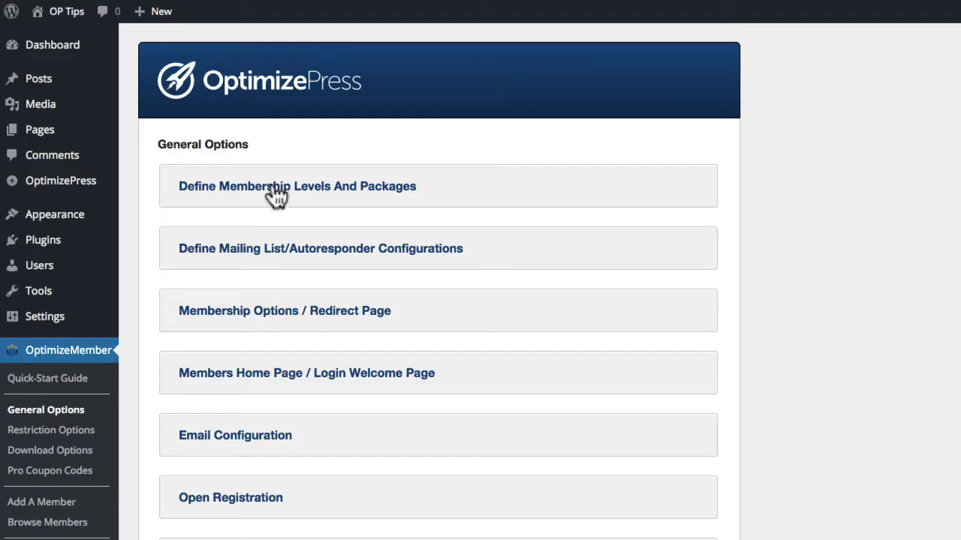
left_click(275, 189)
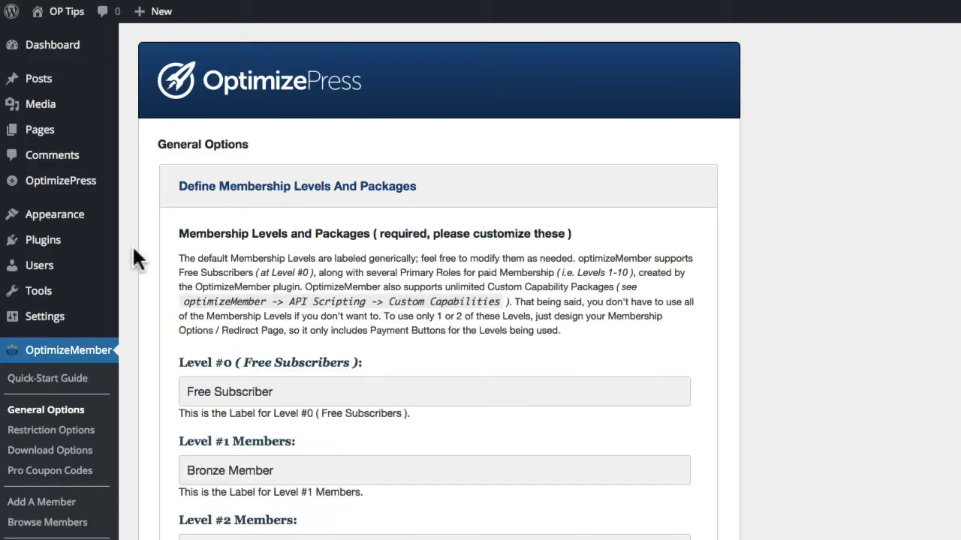
scroll(156, 250, "down", 10)
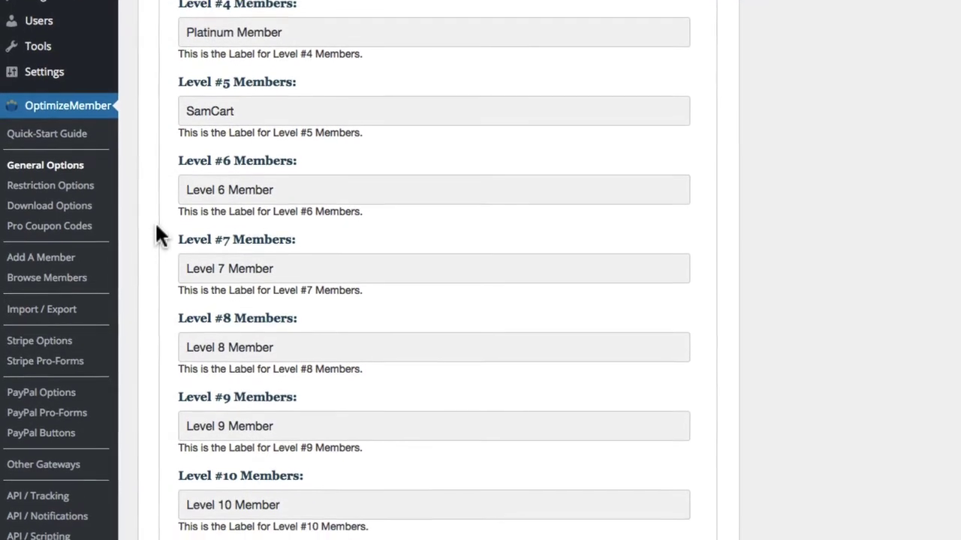
scroll(155, 190, "down", 4)
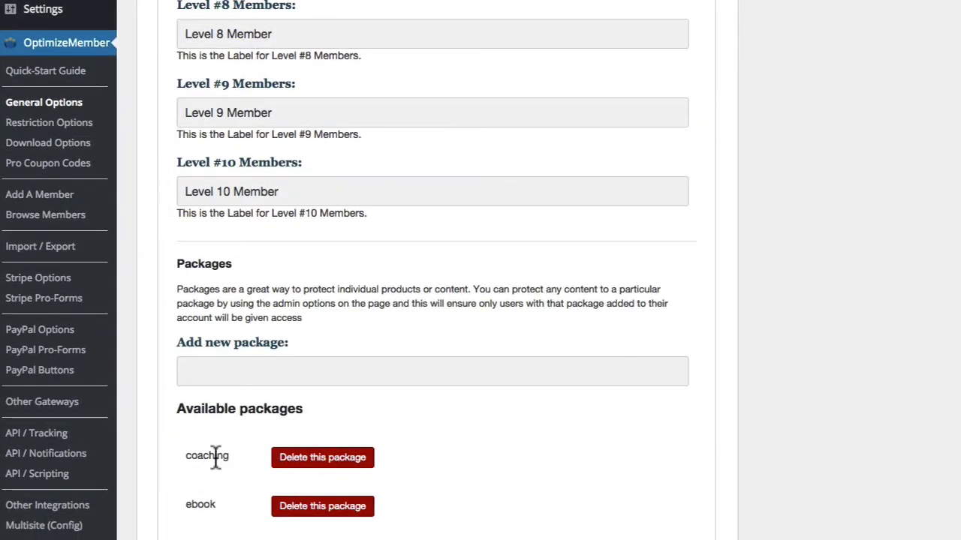
scroll(185, 454, "up", 9)
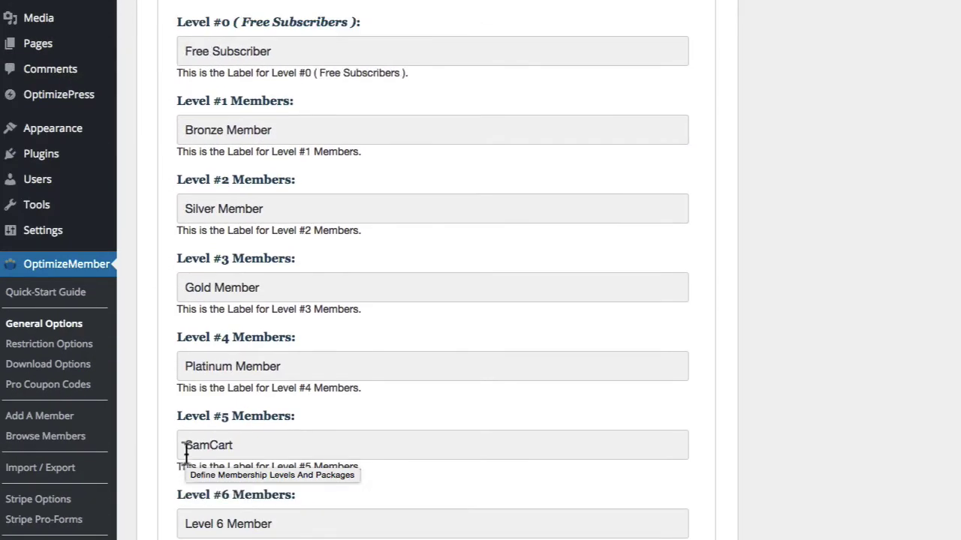
scroll(186, 451, "down", 5)
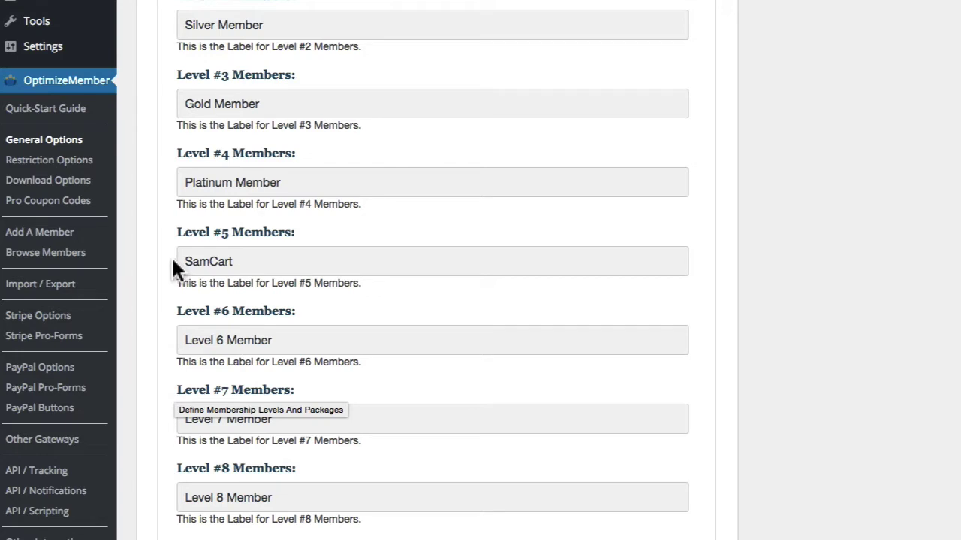
- Review OptimizeMember's levels and the coaching, ebook and video_samcart available packages
scroll(173, 264, "down", 7)
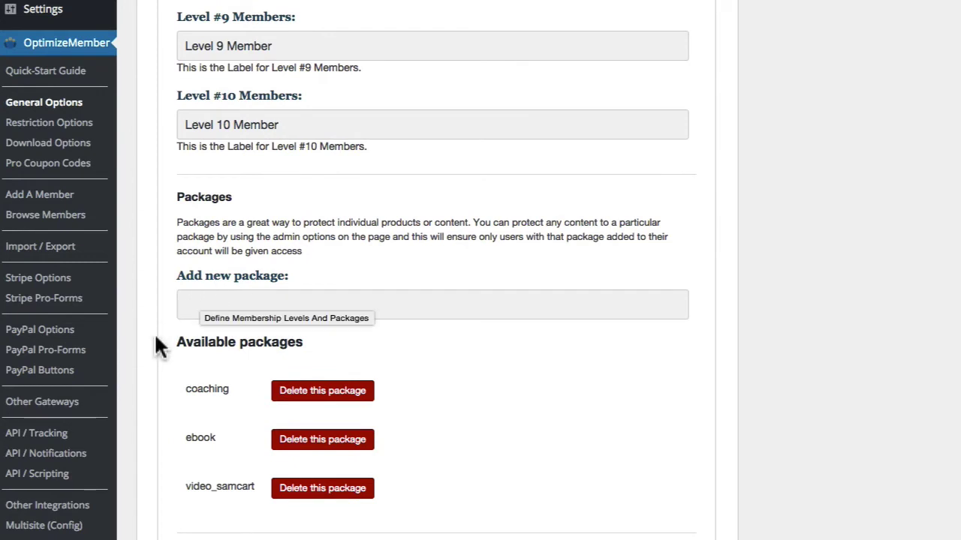
scroll(280, 226, "up", 7)
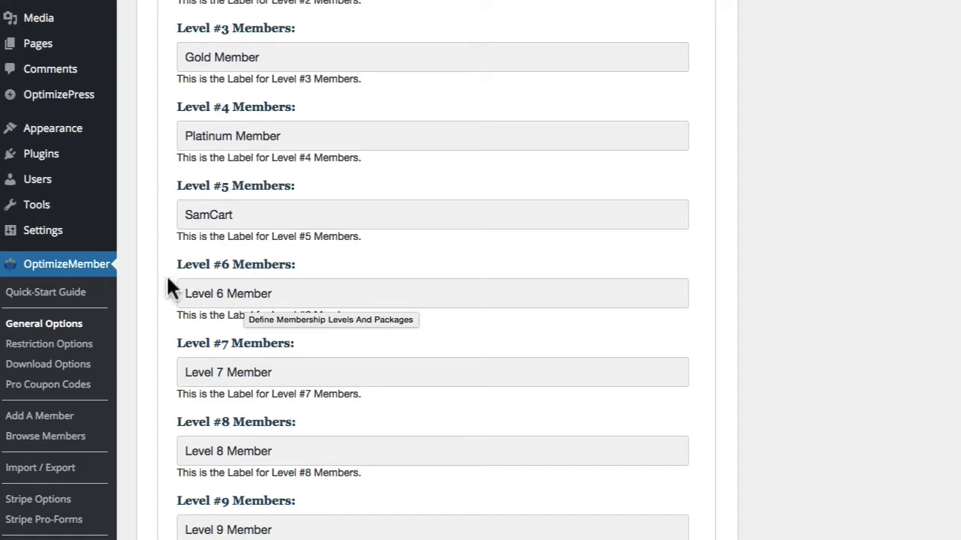
scroll(165, 286, "down", 7)
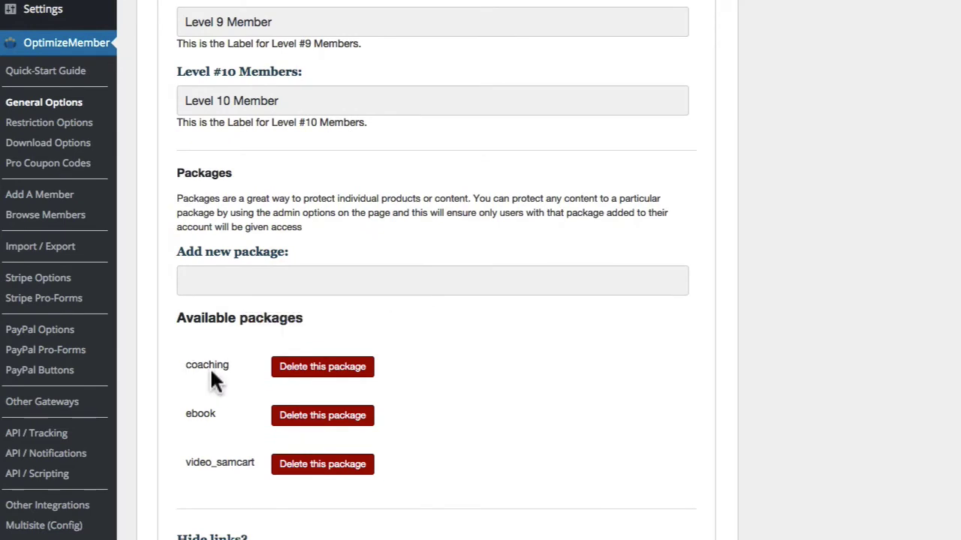
scroll(167, 360, "up", 7)
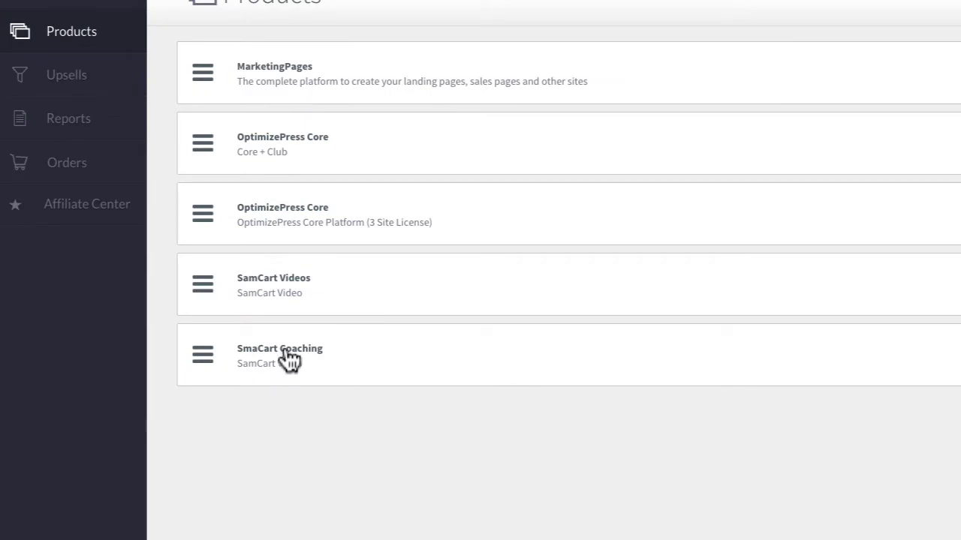
- Map SmaCart Coaching's Member Portal integration to Level 6 Member and update the product
left_click(289, 358)
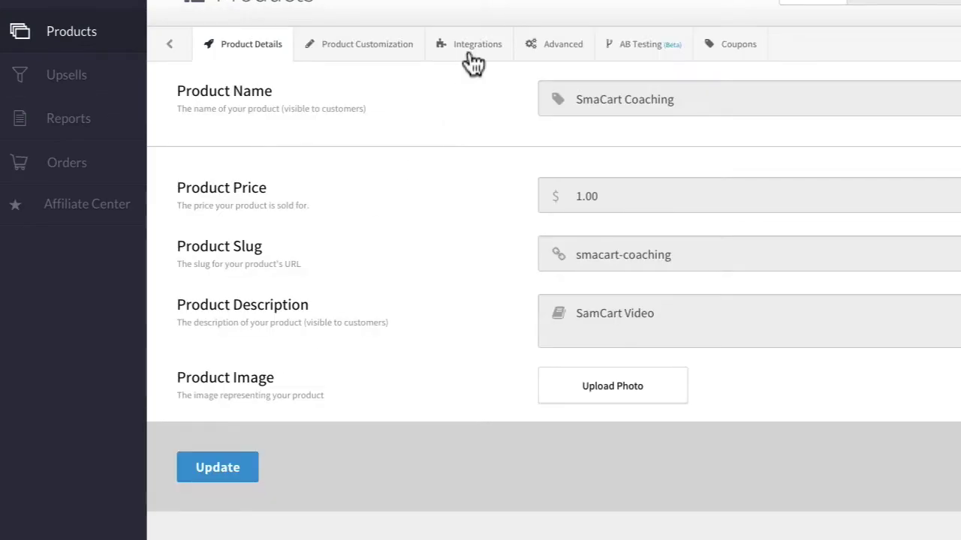
left_click(469, 51)
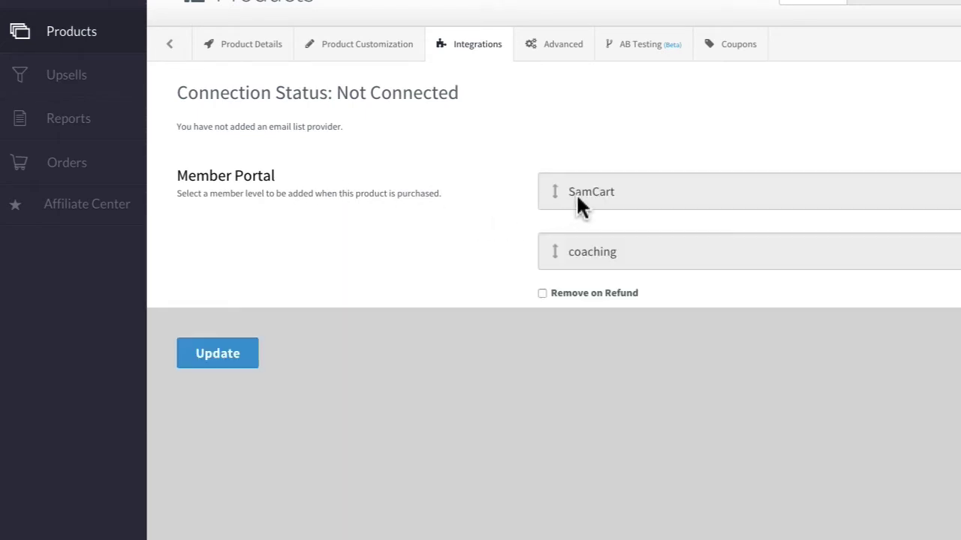
left_click(609, 195)
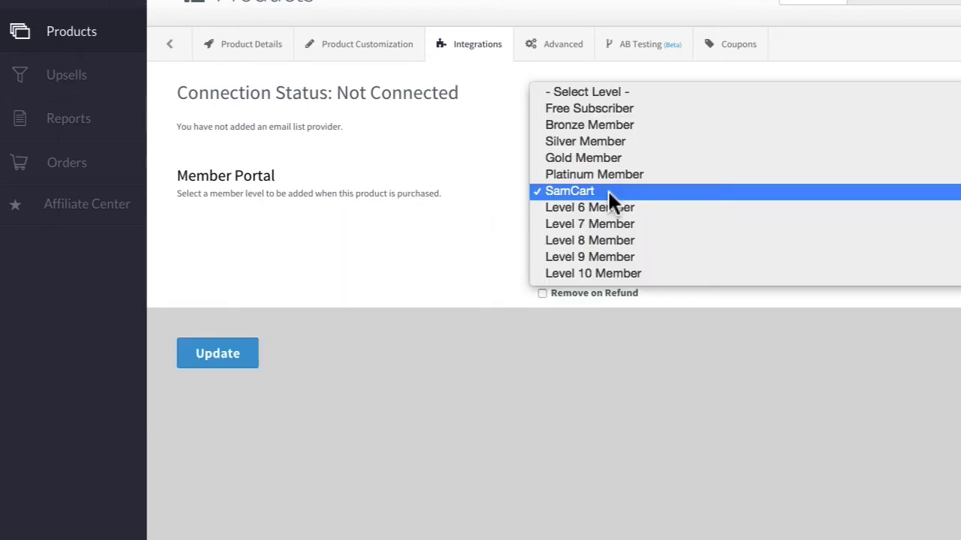
left_click(645, 207)
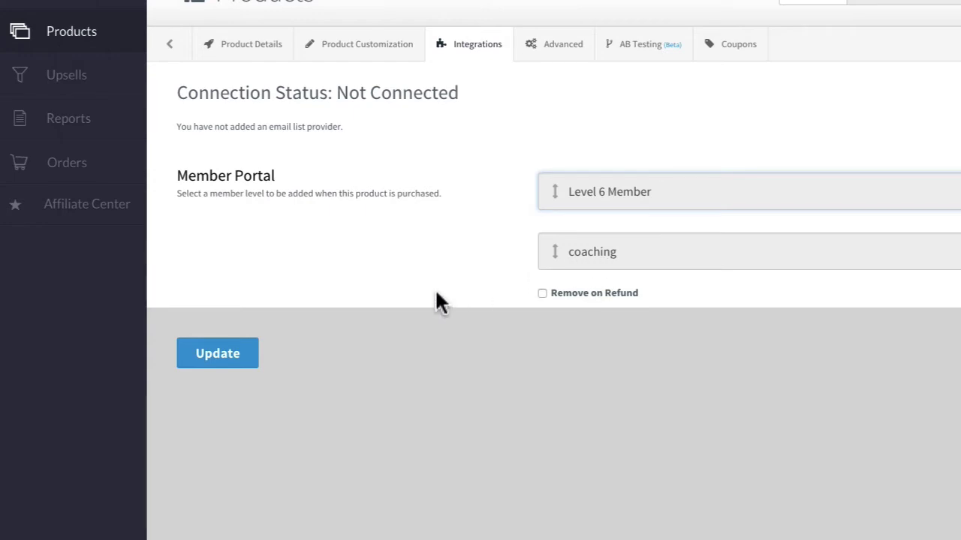
left_click(214, 354)
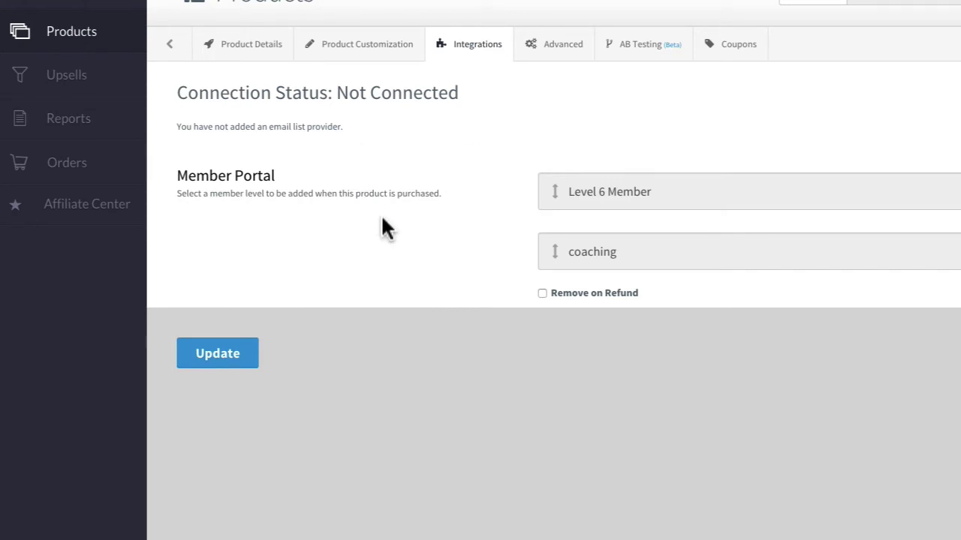
- Check the Coaching upsell, then open the Coaching upsell funnel's details
left_click(80, 75)
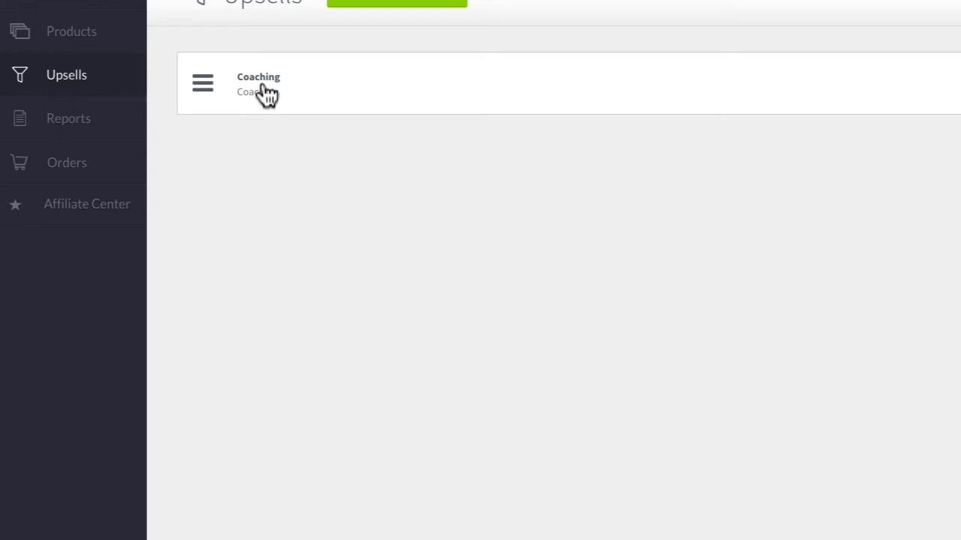
left_click(266, 93)
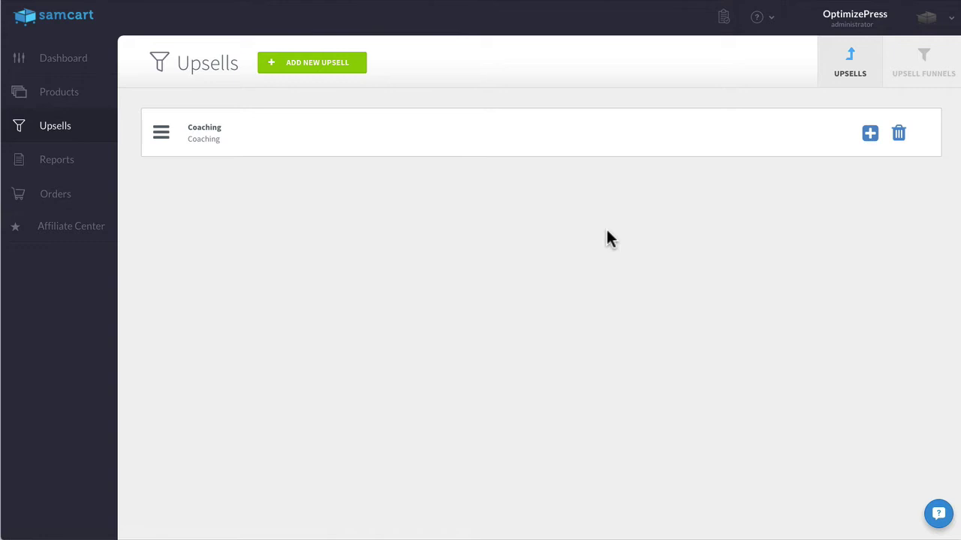
left_click(932, 65)
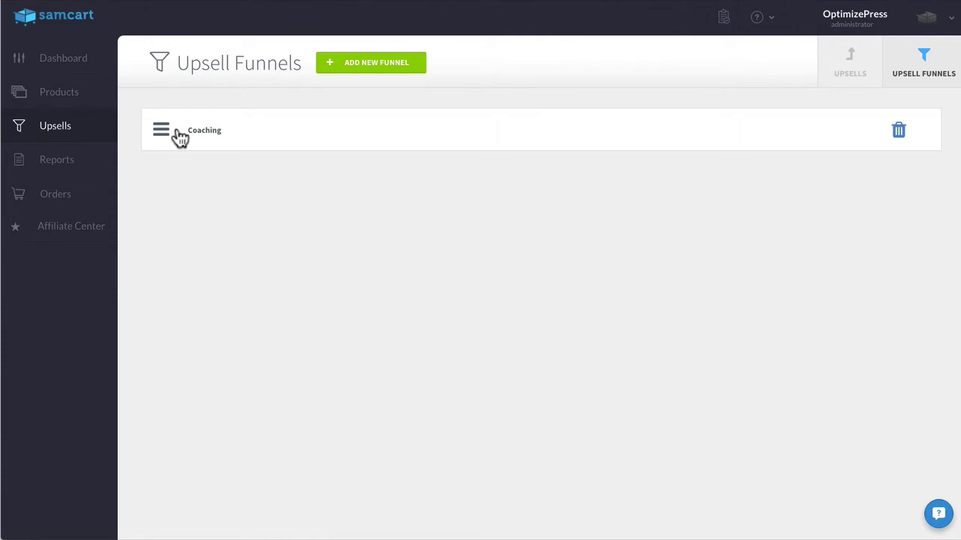
left_click(217, 134)
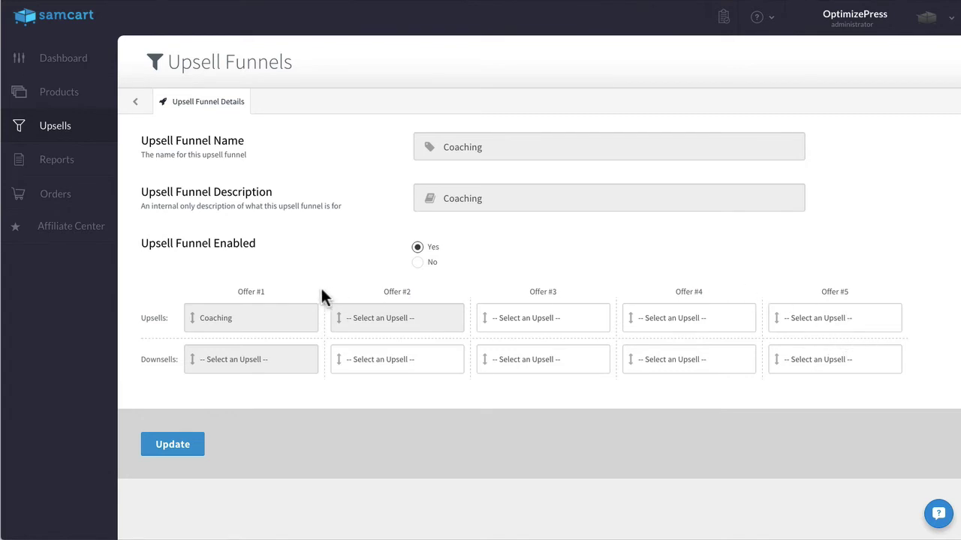
- Review SamCart Videos' Advanced settings for its upsell funnel and thank-you page
left_click(83, 95)
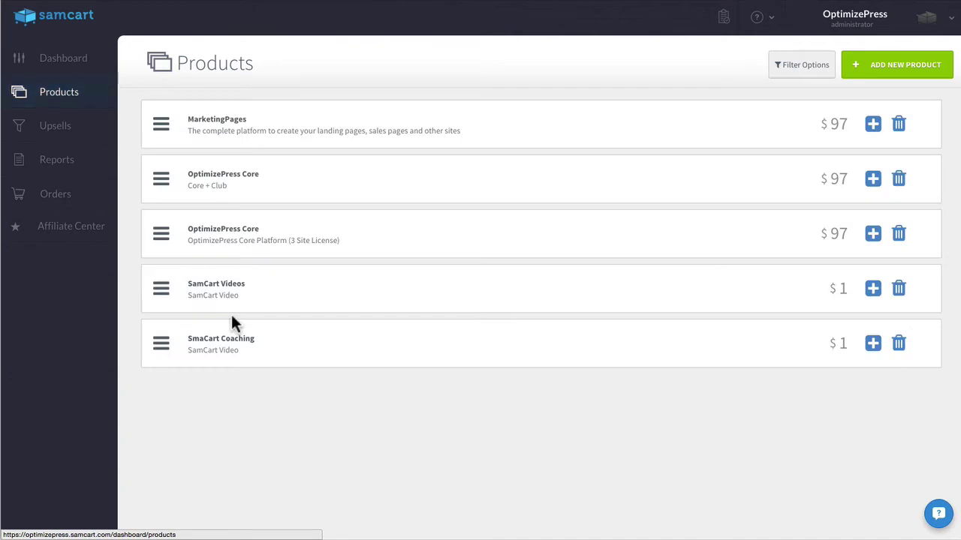
left_click(237, 292)
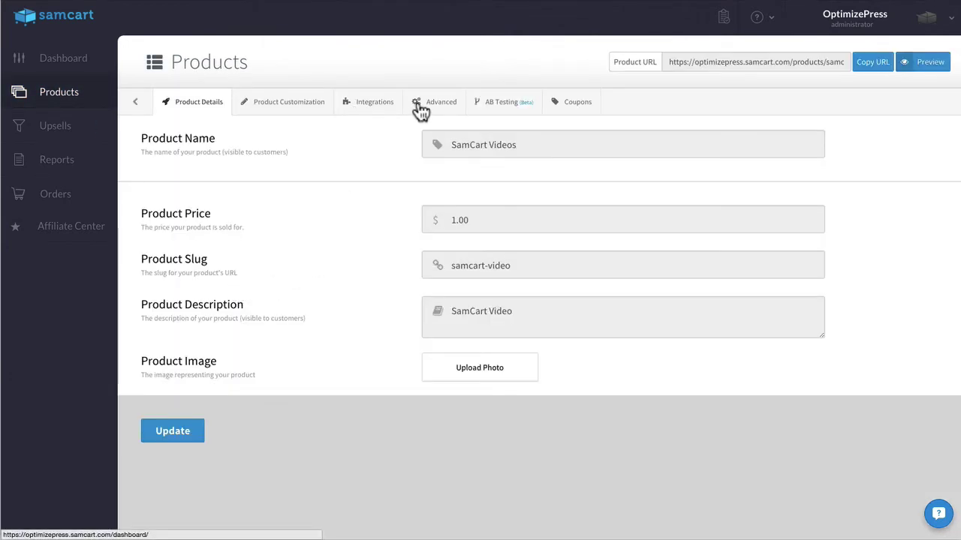
left_click(419, 105)
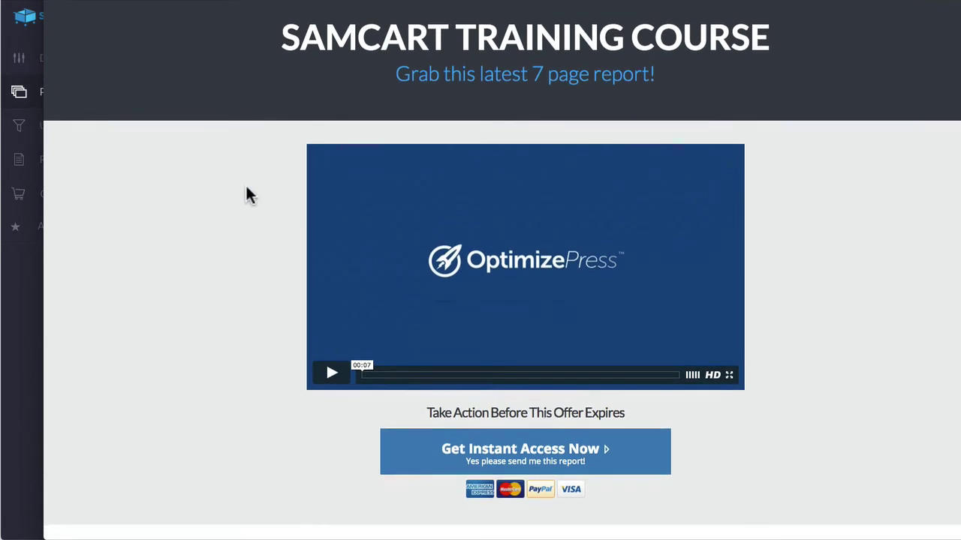
- Go to the training course checkout and enter the contact and United Kingdom billing details
left_click(470, 471)
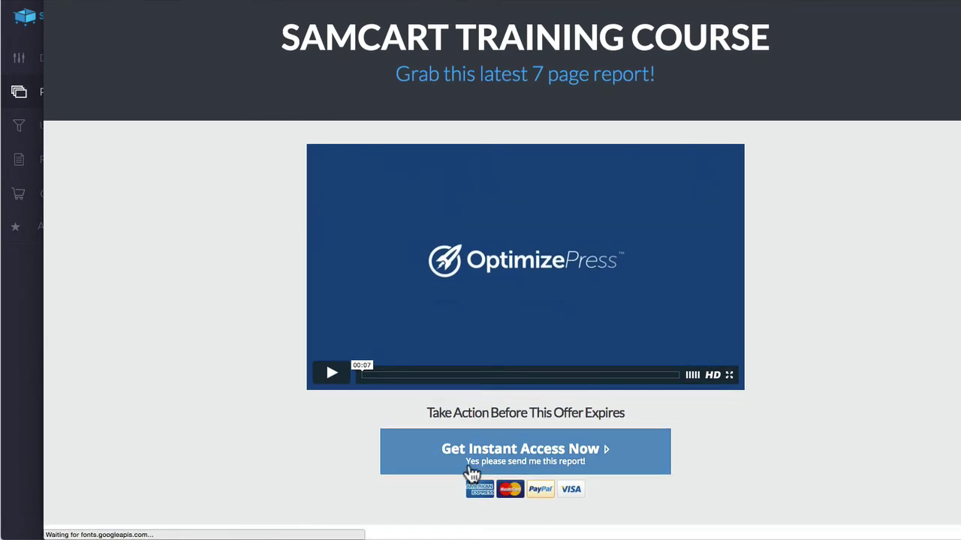
scroll(272, 191, "down", 2)
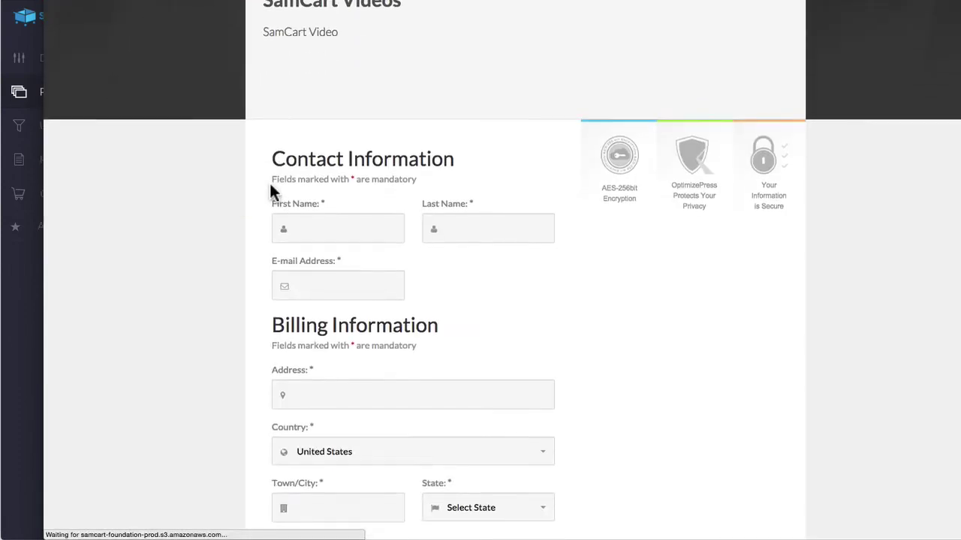
left_click(328, 220)
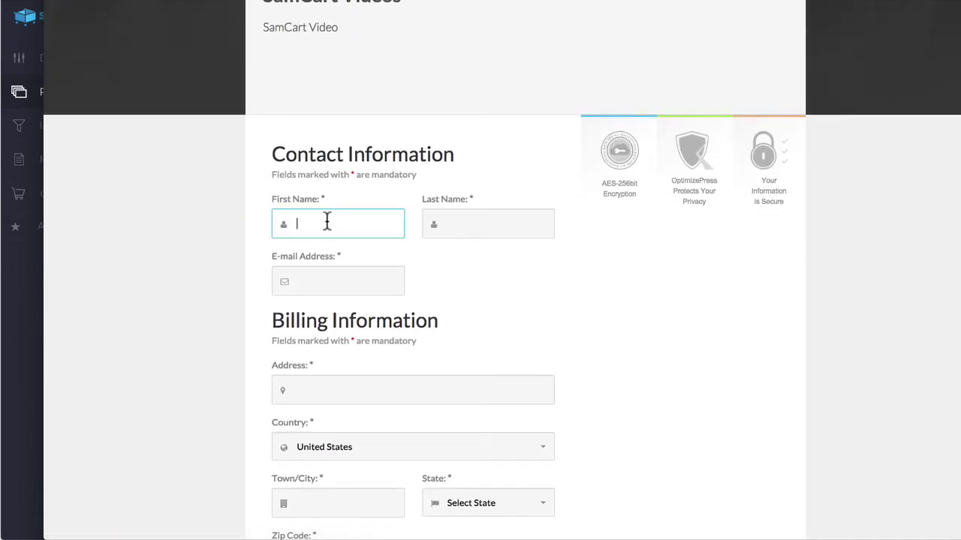
type("d")
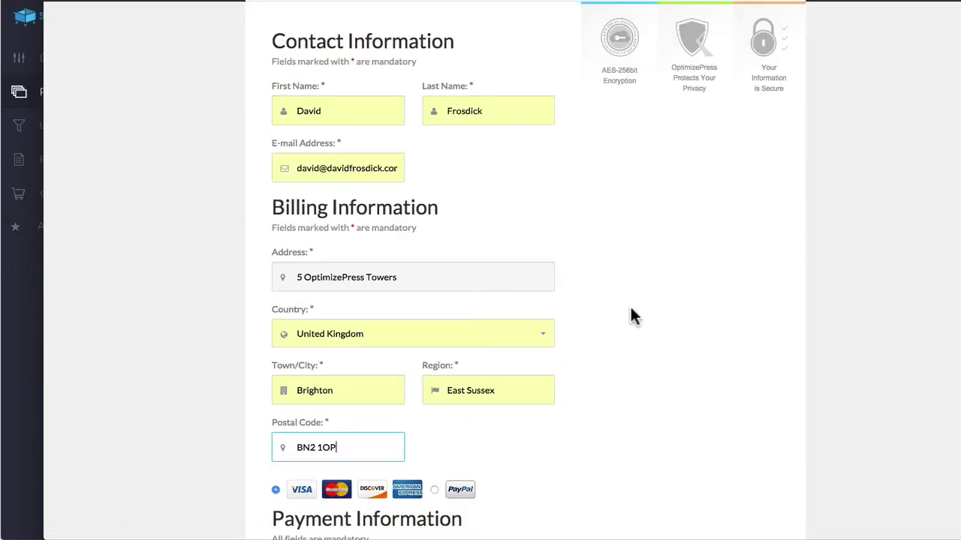
left_click(644, 385)
- Complete the test card details and scroll to the $1.00 order total
scroll(644, 385, "down", 3)
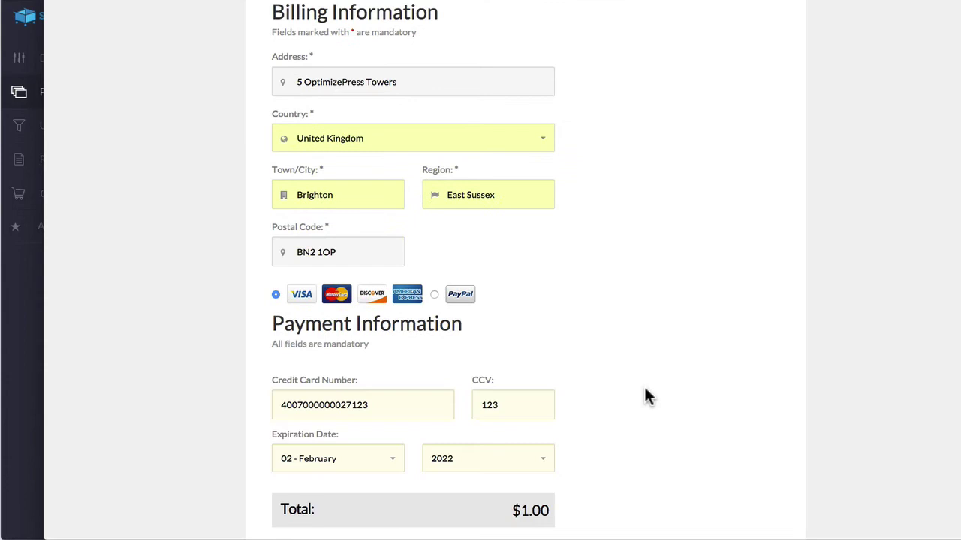
scroll(644, 385, "up", 1)
scroll(644, 385, "down", 2)
scroll(628, 376, "up", 4)
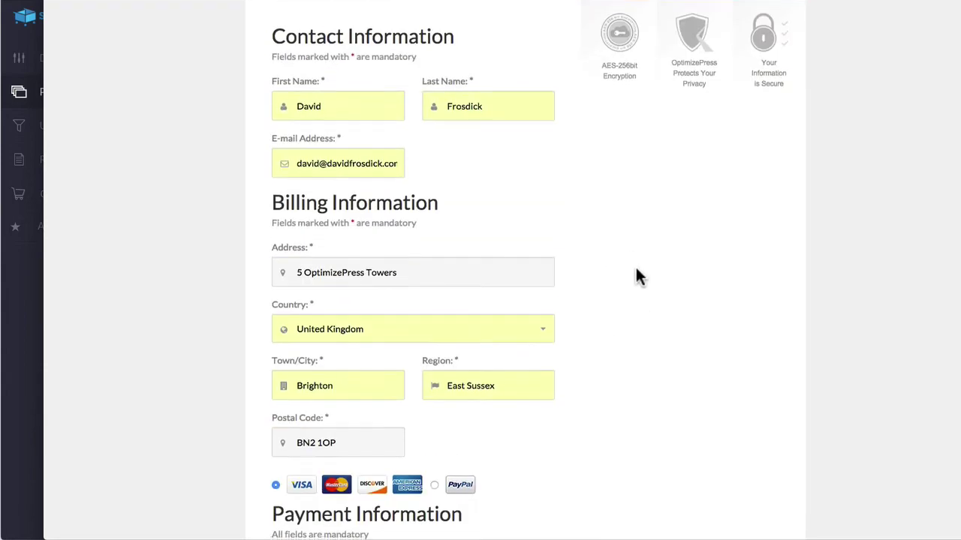
scroll(636, 270, "down", 2)
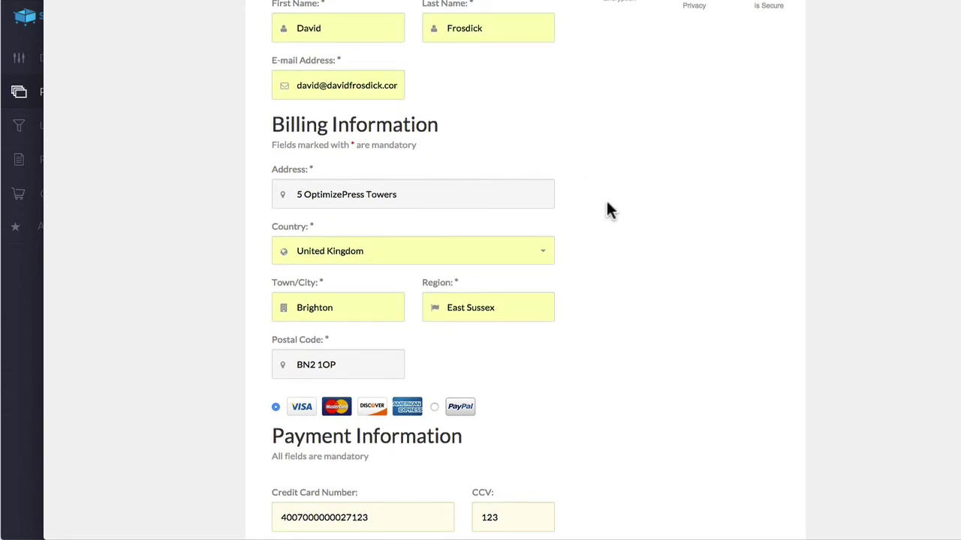
scroll(607, 203, "down", 1)
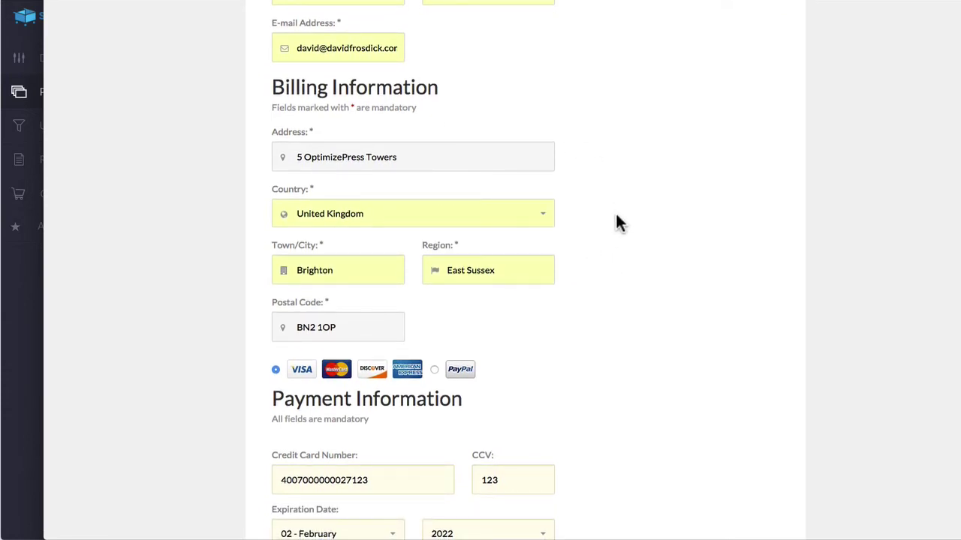
scroll(653, 327, "down", 4)
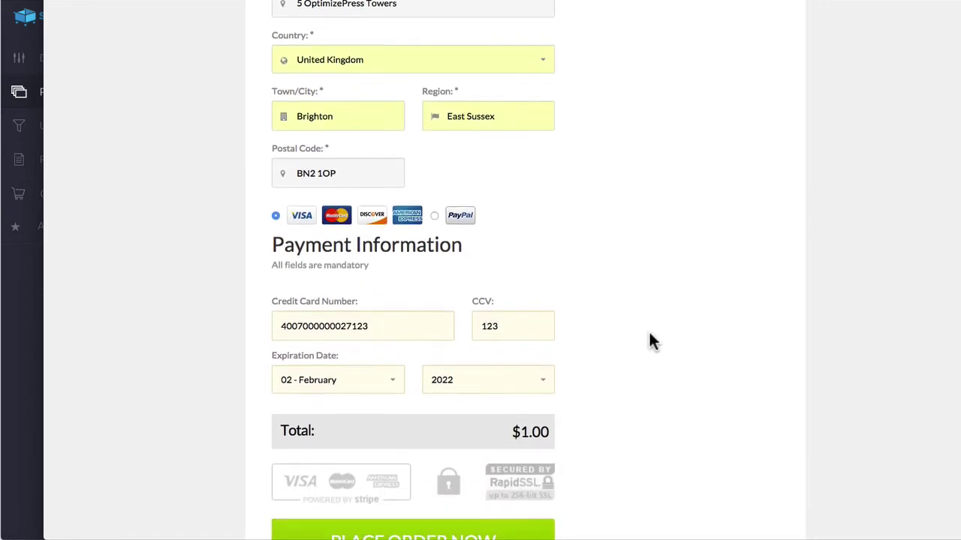
scroll(650, 338, "down", 3)
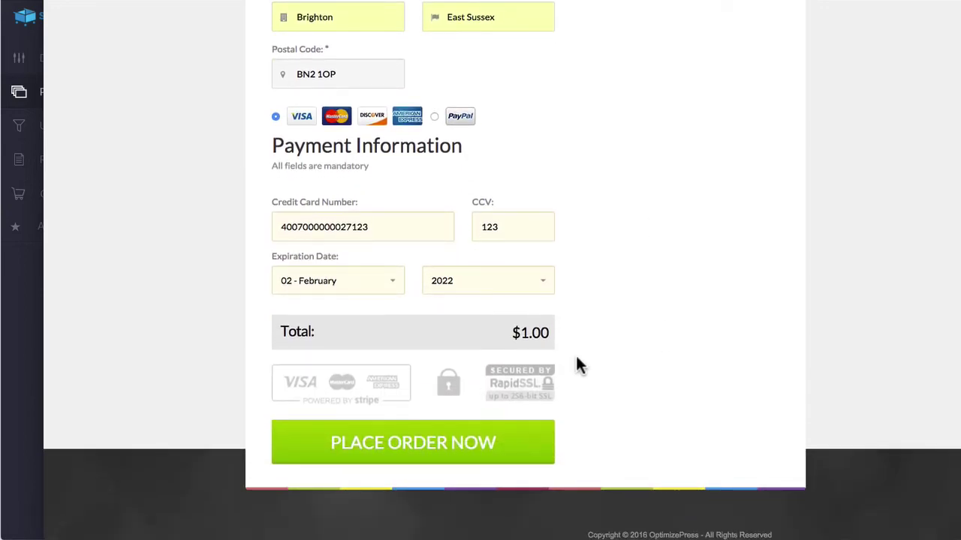
- Place the $1.00 test order to reach the 1hr Coaching Call upsell
left_click(438, 442)
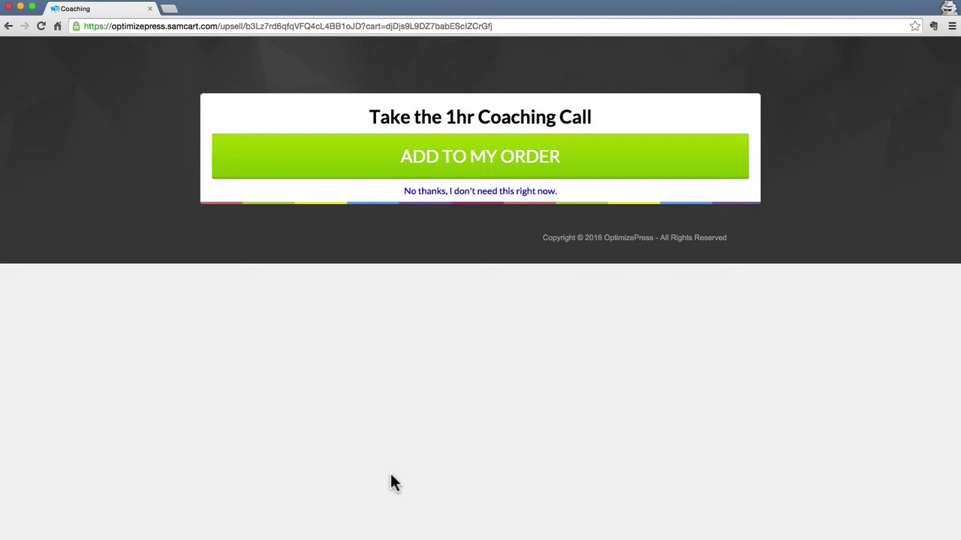
- Add the 1hr coaching call to the order, then return to SamCart's product settings
left_click(468, 171)
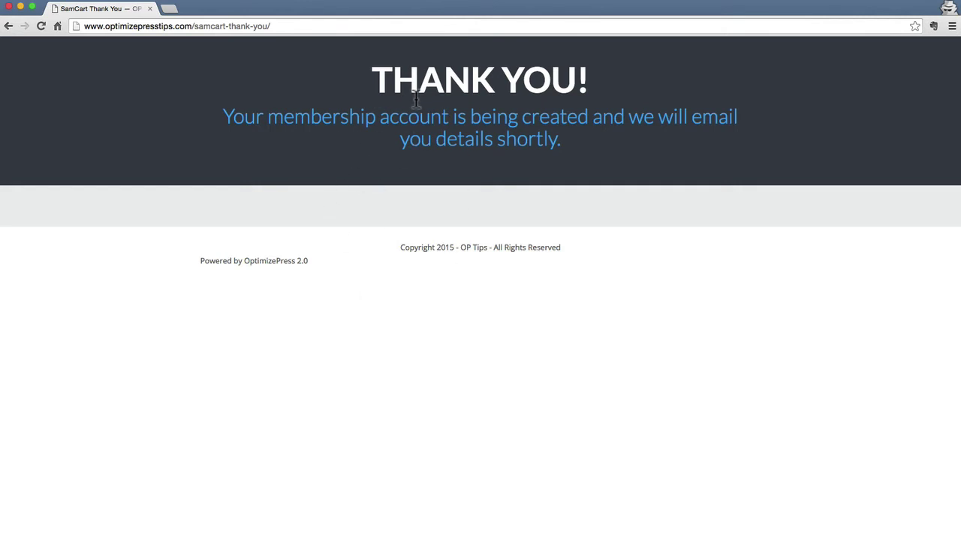
key("super+grave")
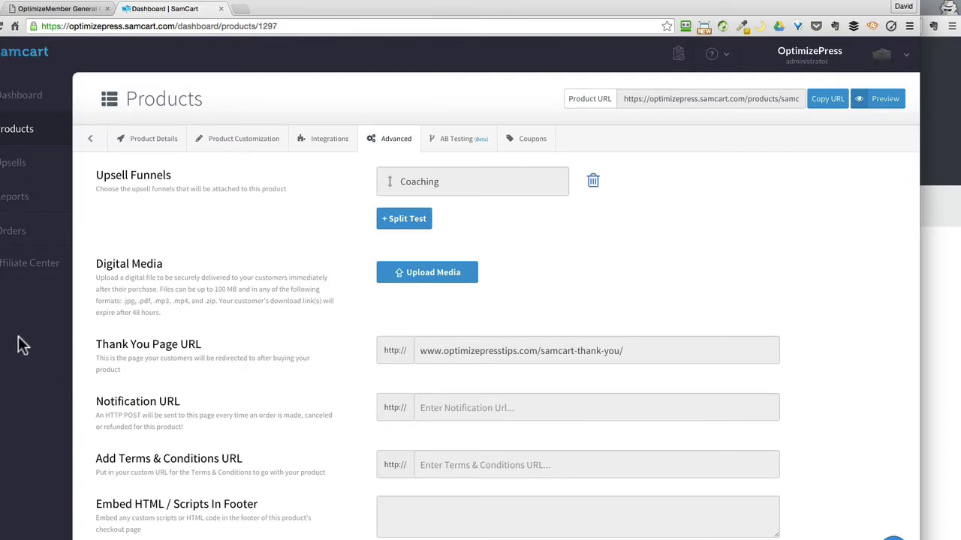
- Open WordPress's All Users list to confirm the buyer's Level 6 Member role
left_click(49, 9)
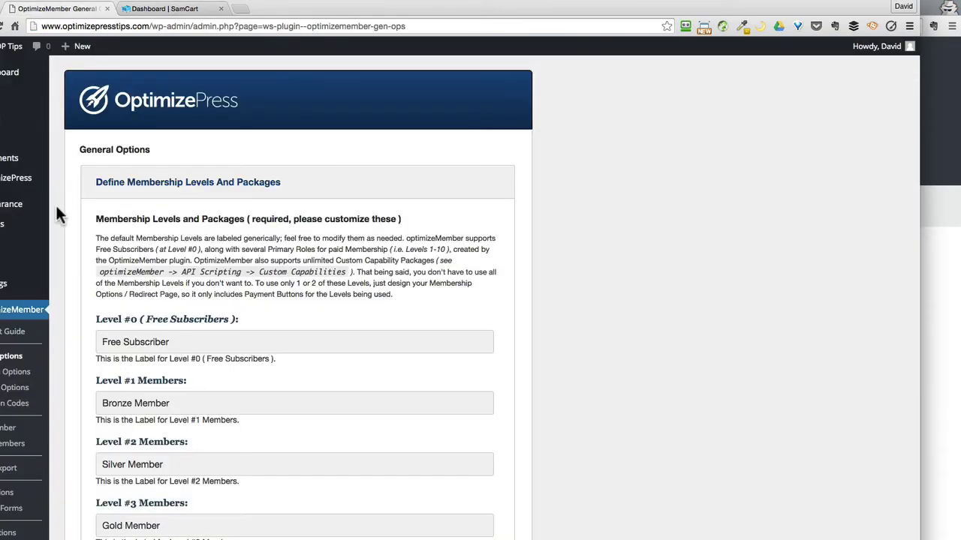
mouse_move(15, 248)
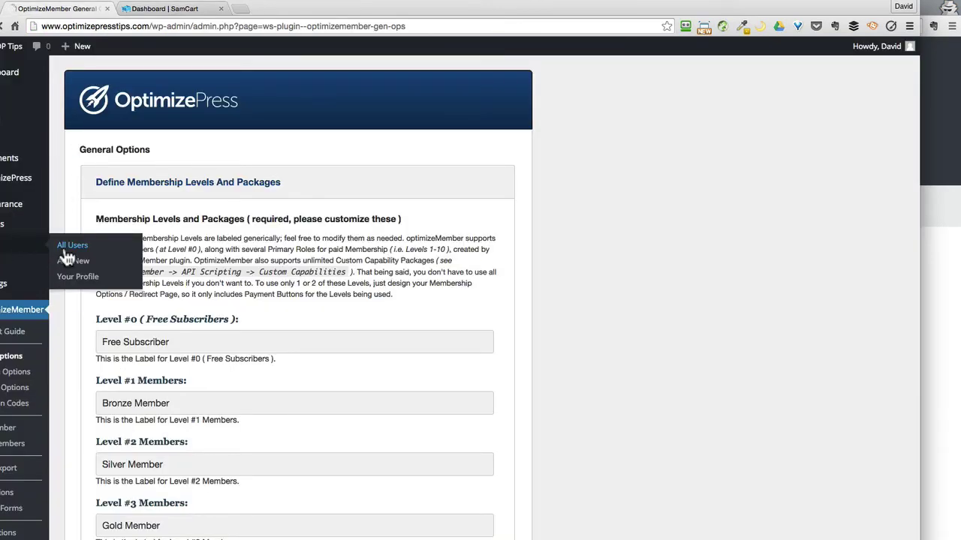
left_click(66, 251)
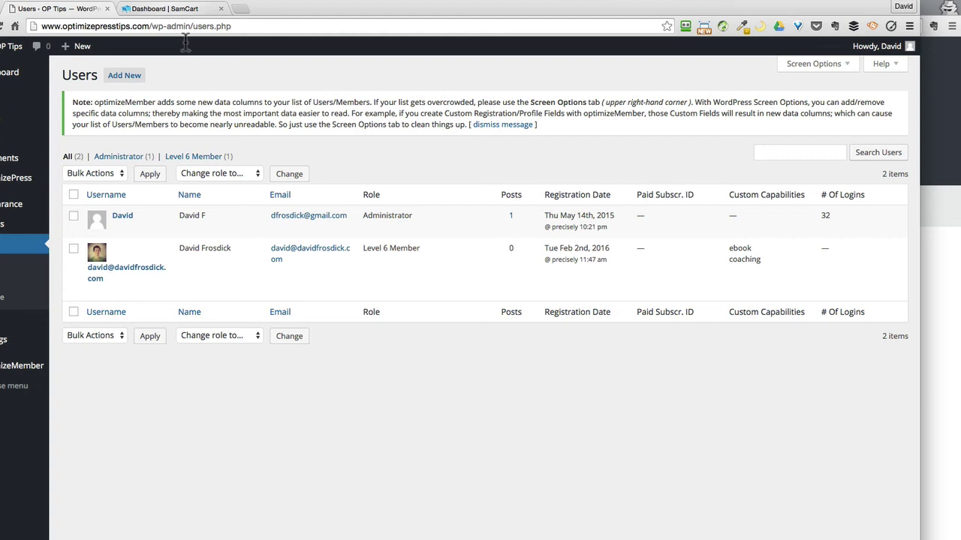
mouse_move(445, 285)
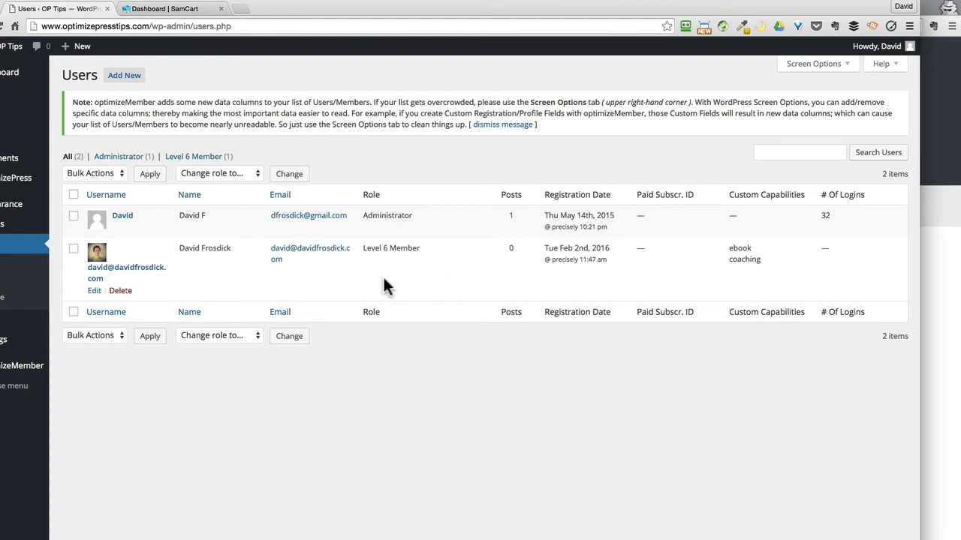